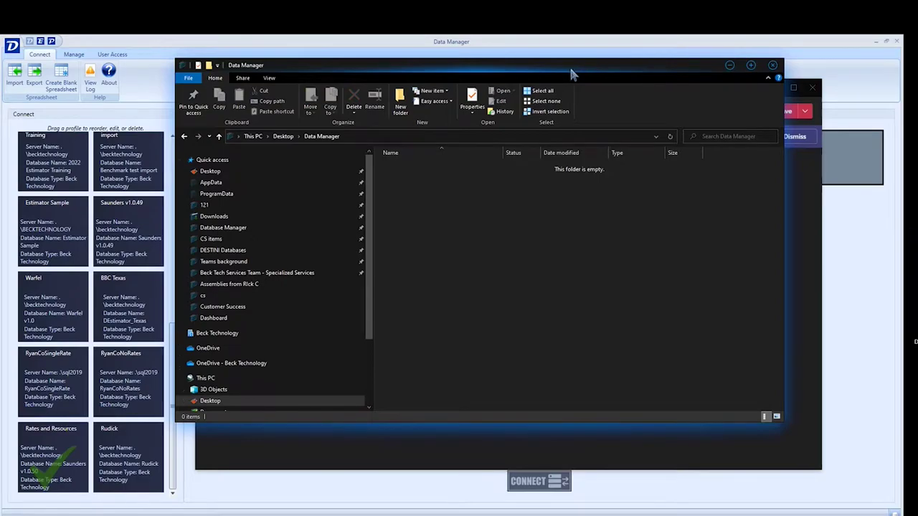
# - Move the File Explorer window slightly aside
pyautogui.moveTo(571, 70); pyautogui.dragTo(547, 69)
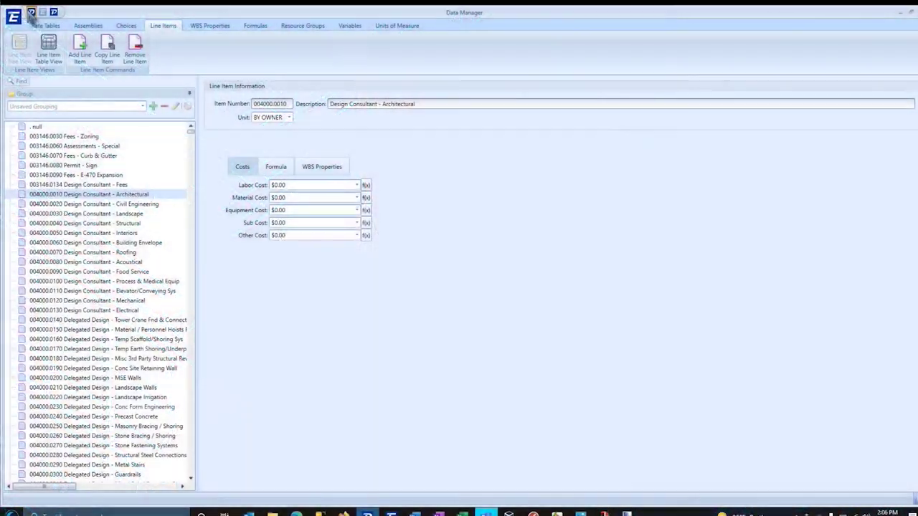
# - Export the database to a spreadsheet named 'Test' in the Desktop's Data Manager folder
pyautogui.click(30, 12)
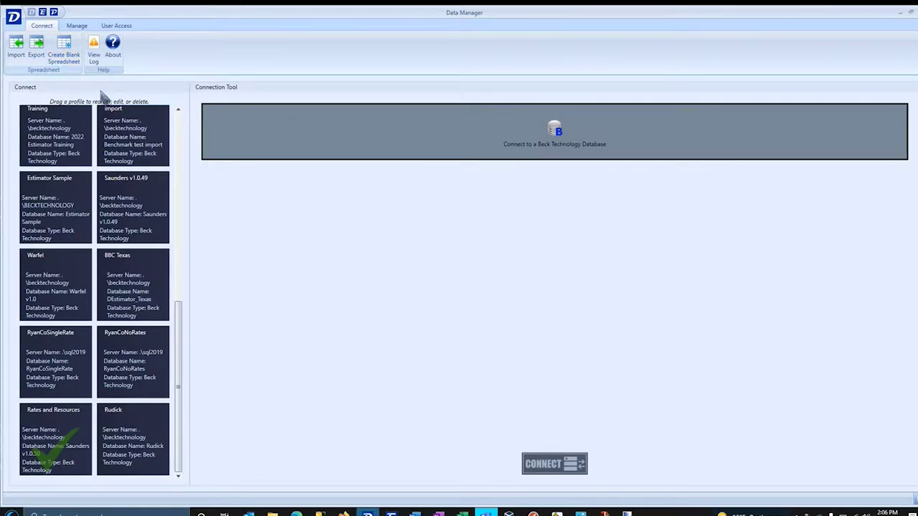
pyautogui.click(38, 49)
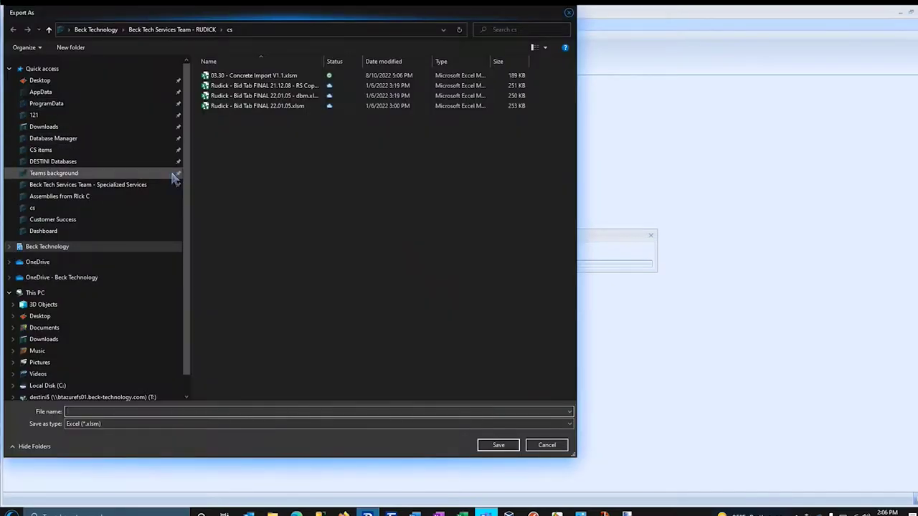
pyautogui.click(39, 80)
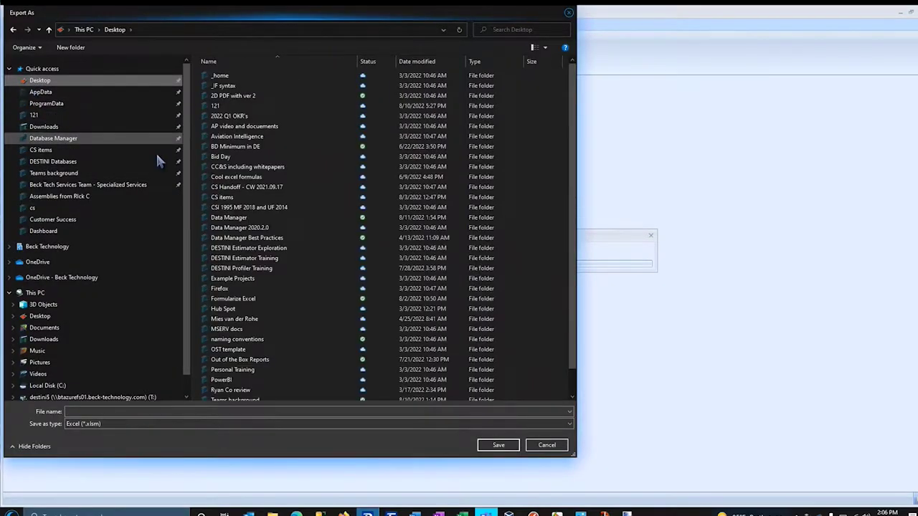
pyautogui.doubleClick(215, 217)
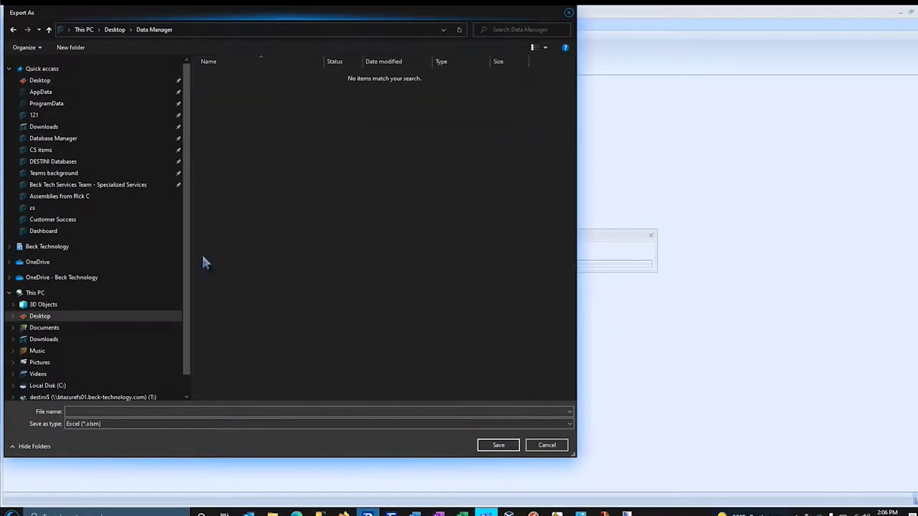
pyautogui.click(110, 412)
pyautogui.write('Test')
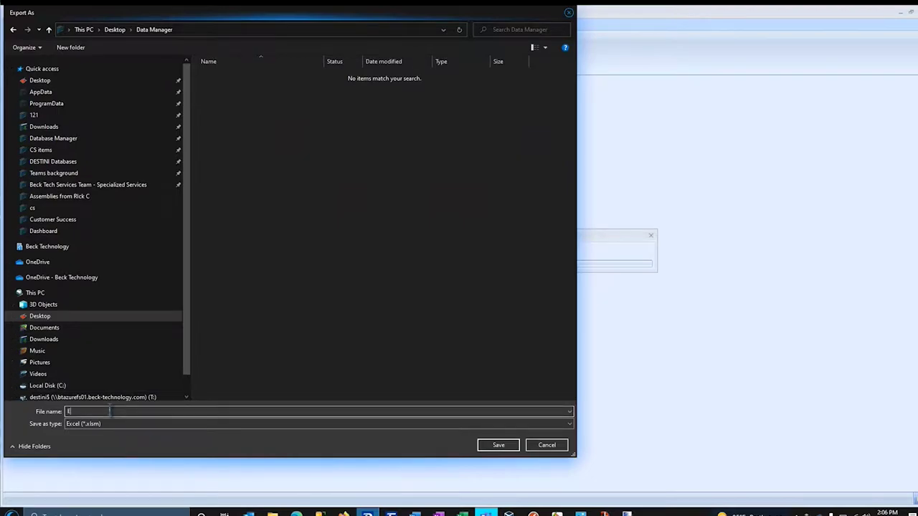
pyautogui.press('Return')
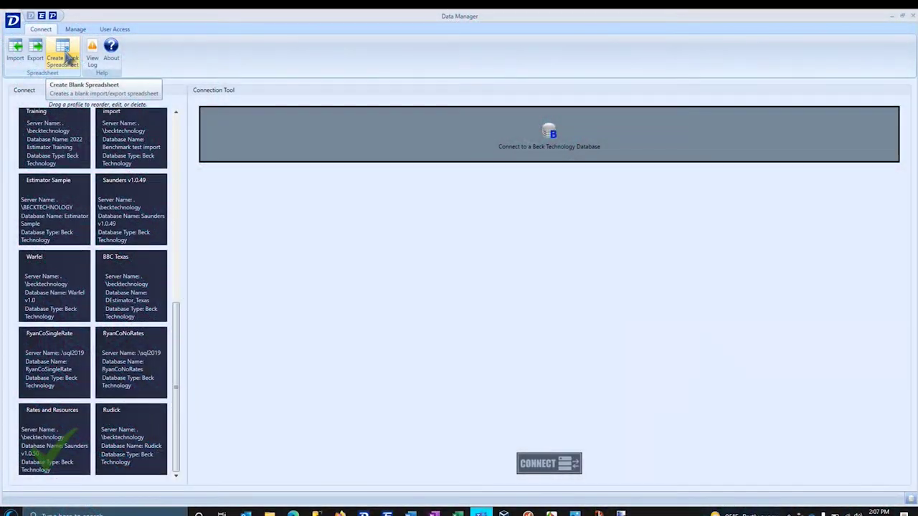
# - Save a blank import spreadsheet as 'Import update for line items v1.0' (.xlsm)
pyautogui.click(63, 54)
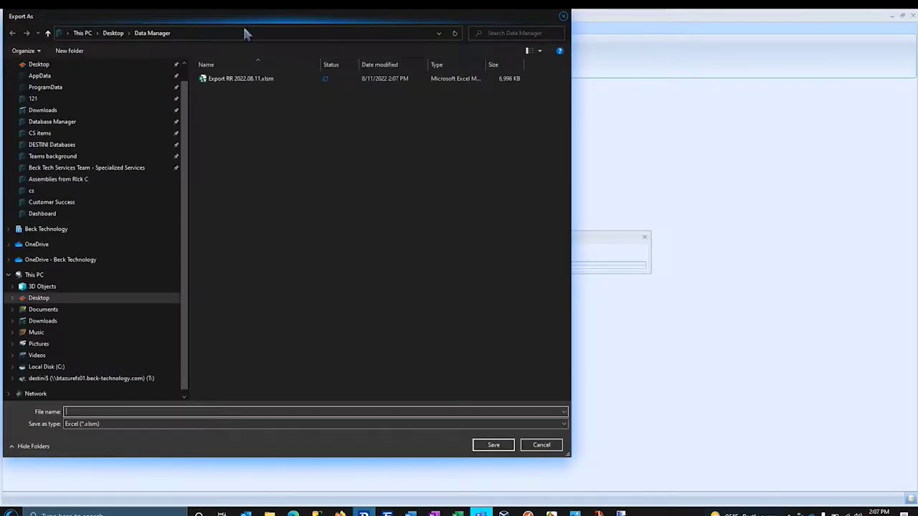
pyautogui.write('Implort')
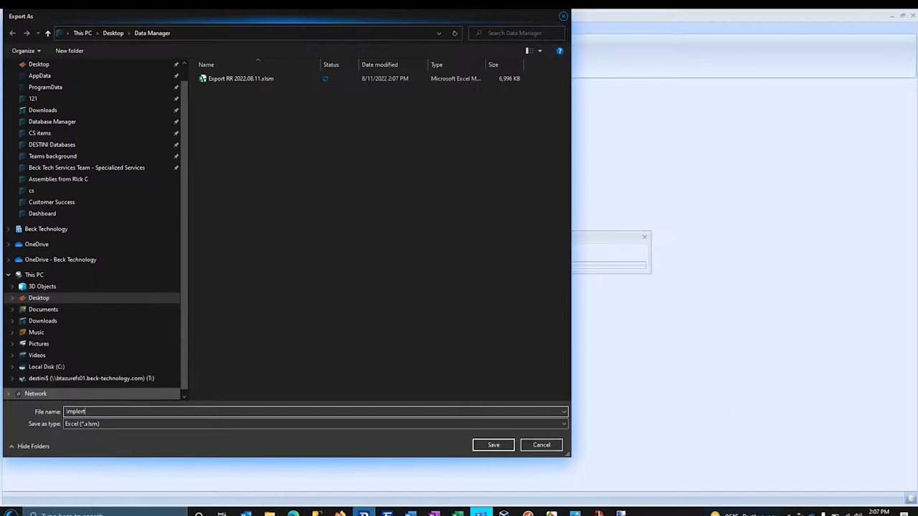
pyautogui.press('BackSpace')
pyautogui.press('BackSpace')
pyautogui.press('BackSpace')
pyautogui.press('BackSpace')
pyautogui.write('ort update for line items v1.0')
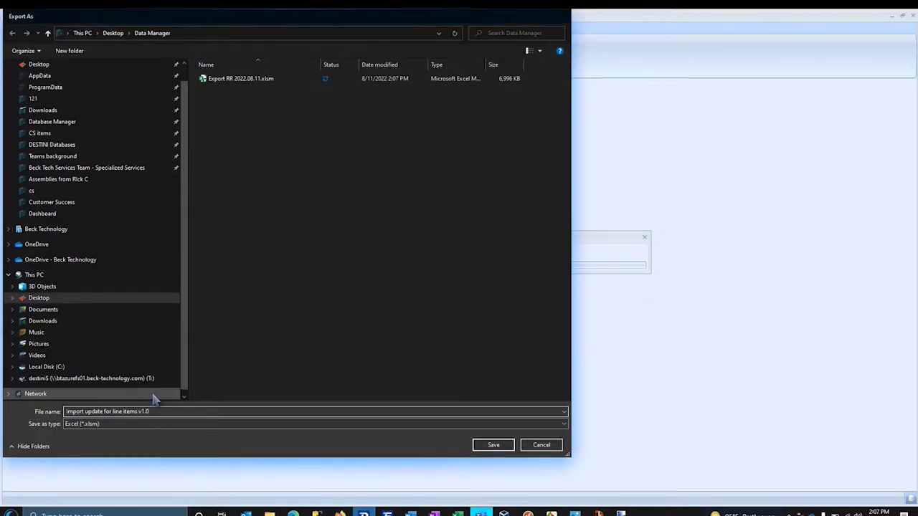
pyautogui.press('Return')
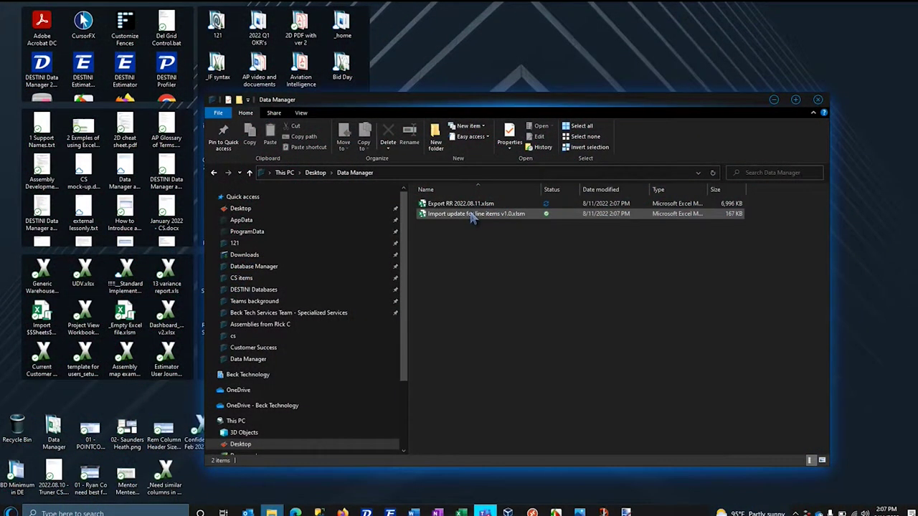
# - Open Export RR 2022.08.11.xlsm in Excel and enable its macros
pyautogui.click(473, 205)
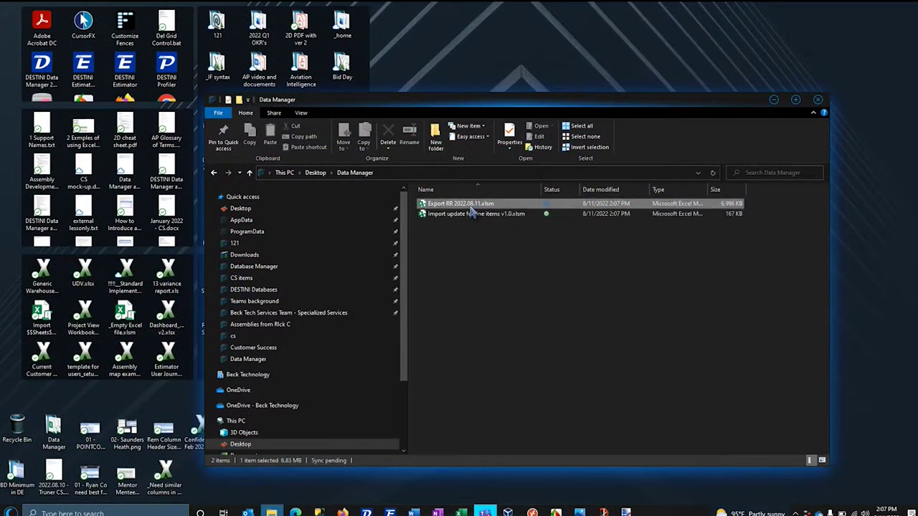
pyautogui.doubleClick(473, 205)
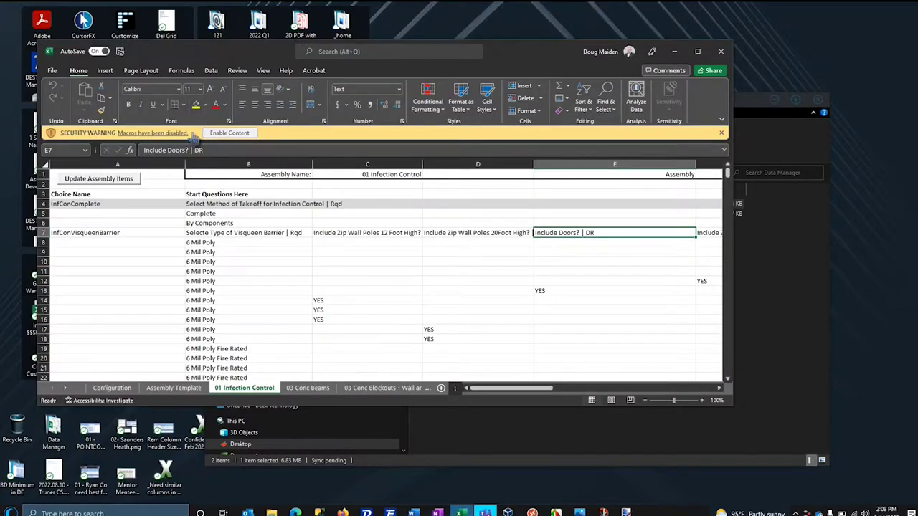
pyautogui.click(215, 136)
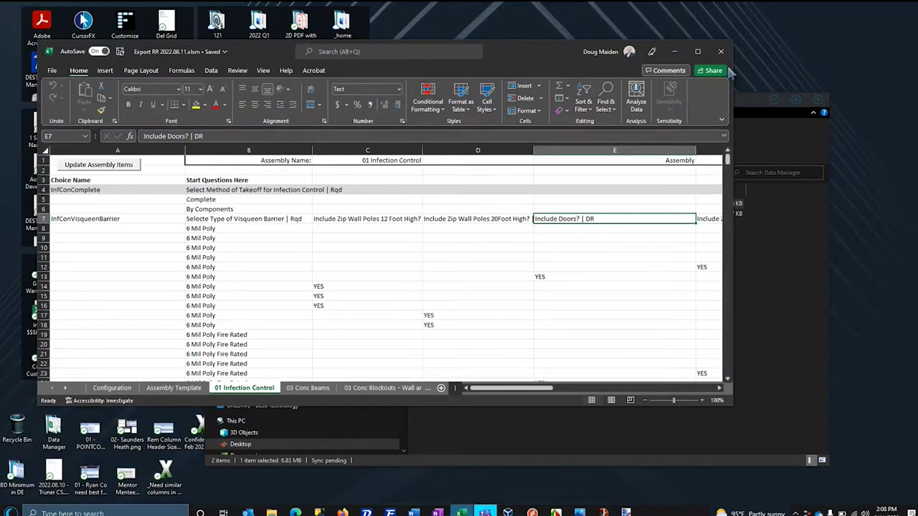
# - Maximize Excel and go to the Line Items sheet through the worksheet Activate list
pyautogui.click(698, 51)
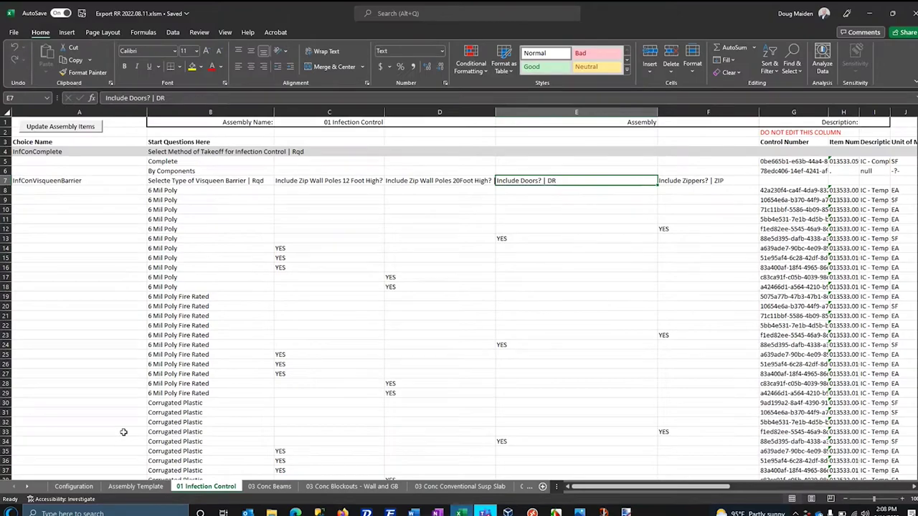
pyautogui.rightClick(23, 487)
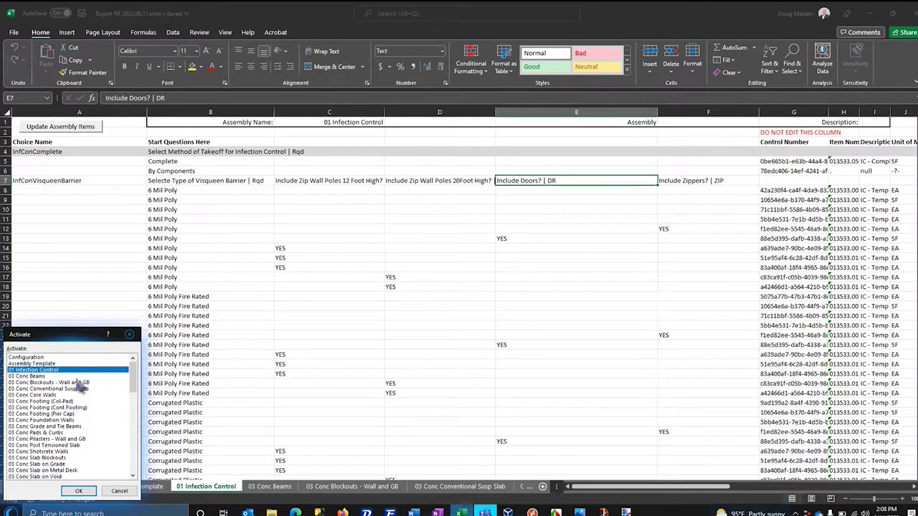
pyautogui.click(119, 491)
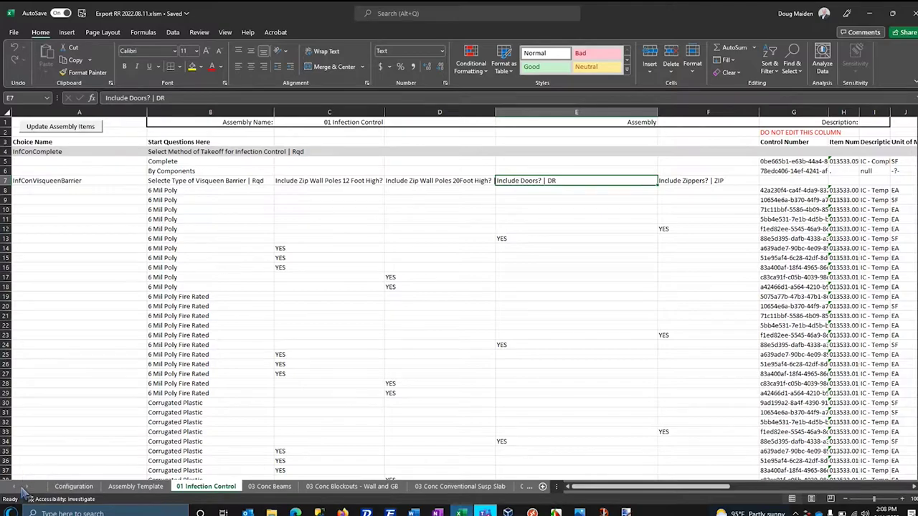
pyautogui.rightClick(23, 493)
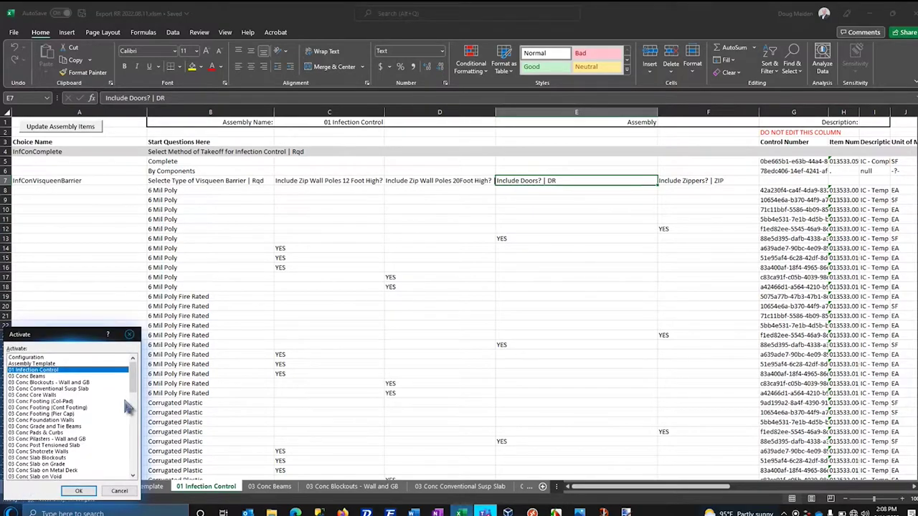
pyautogui.moveTo(135, 383); pyautogui.dragTo(131, 473)
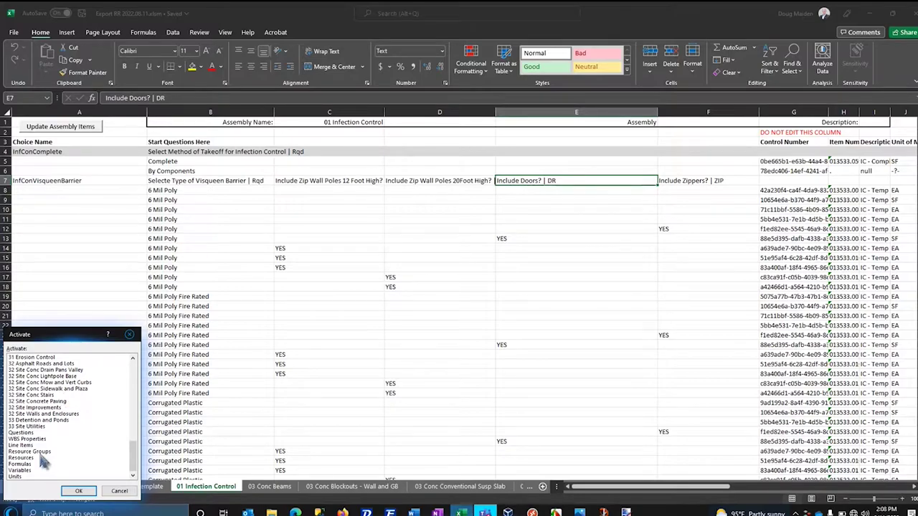
pyautogui.click(33, 446)
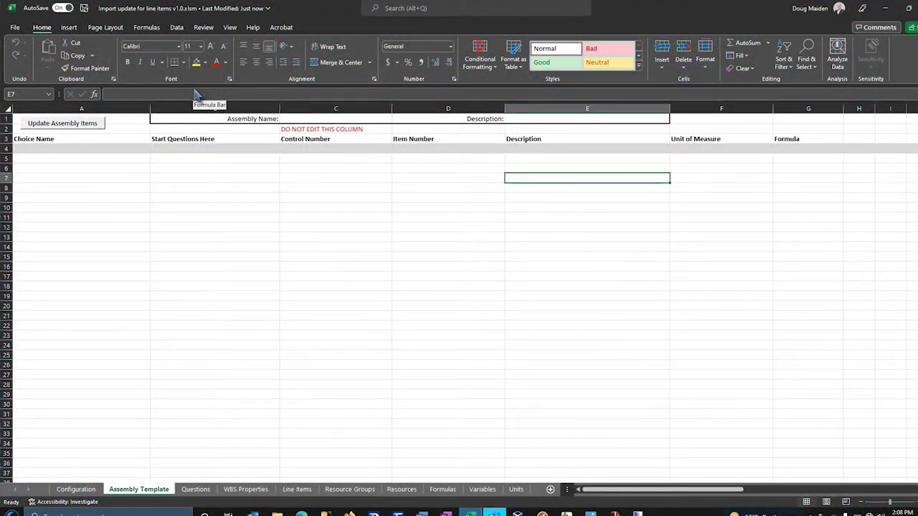
# - Review the Configuration and Units sheets, ending on the empty Line Items sheet
pyautogui.click(72, 493)
pyautogui.click(518, 491)
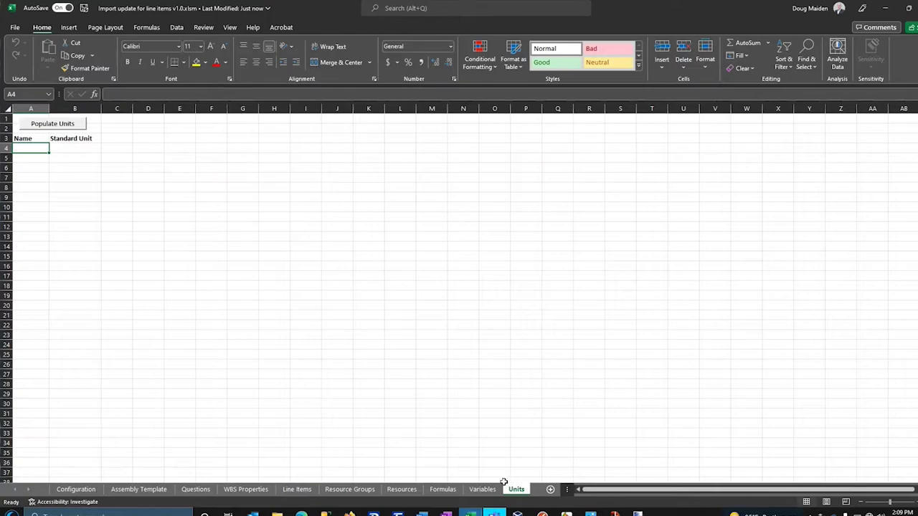
pyautogui.click(6, 138)
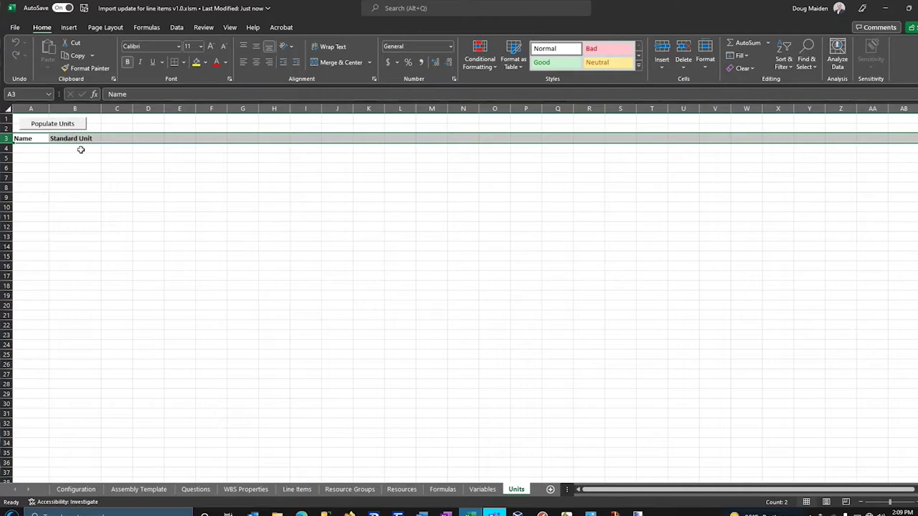
pyautogui.click(297, 489)
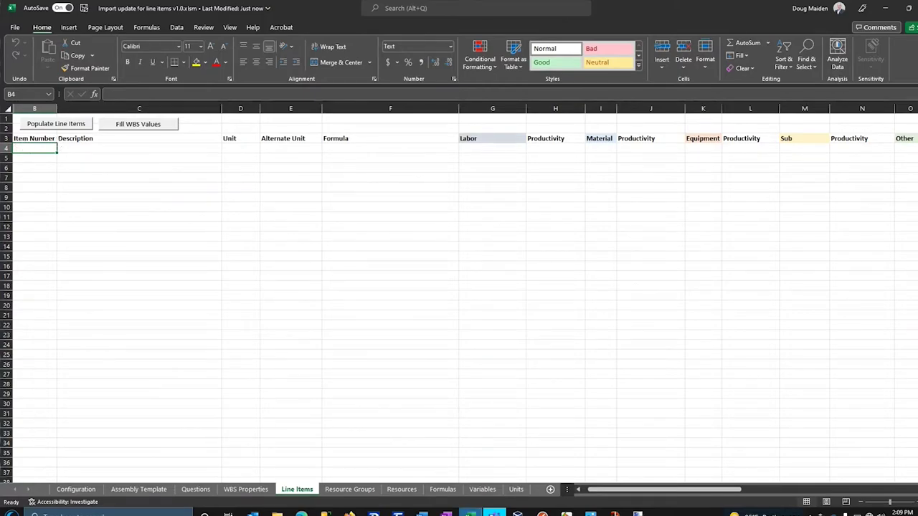
# - Copy Export RR 2022.08.11's line item rows from header row 3 down to the last row
pyautogui.click(470, 512)
pyautogui.click(444, 496)
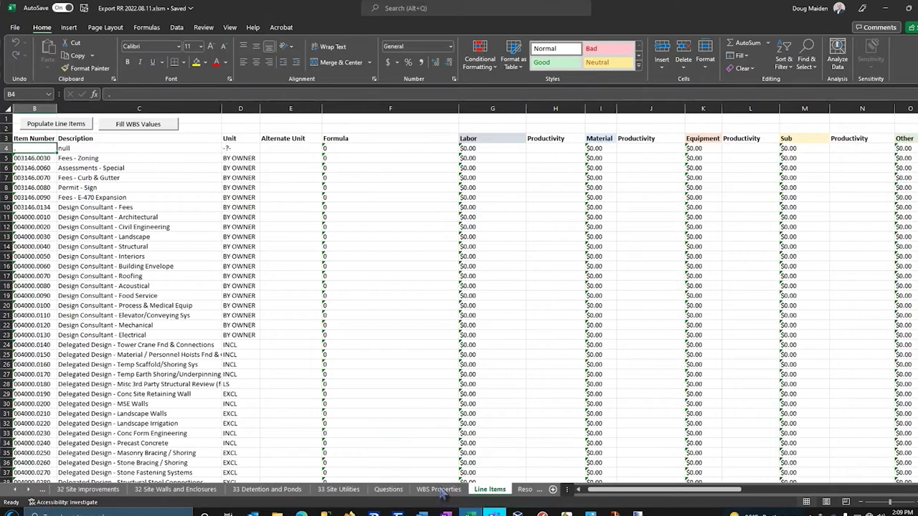
pyautogui.click(6, 139)
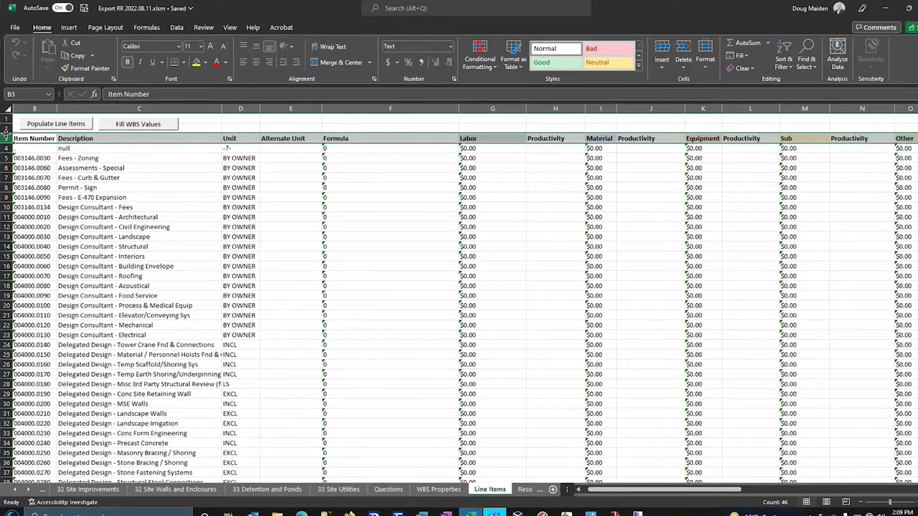
pyautogui.hotkey('ctrl', 'shift', 'Down')
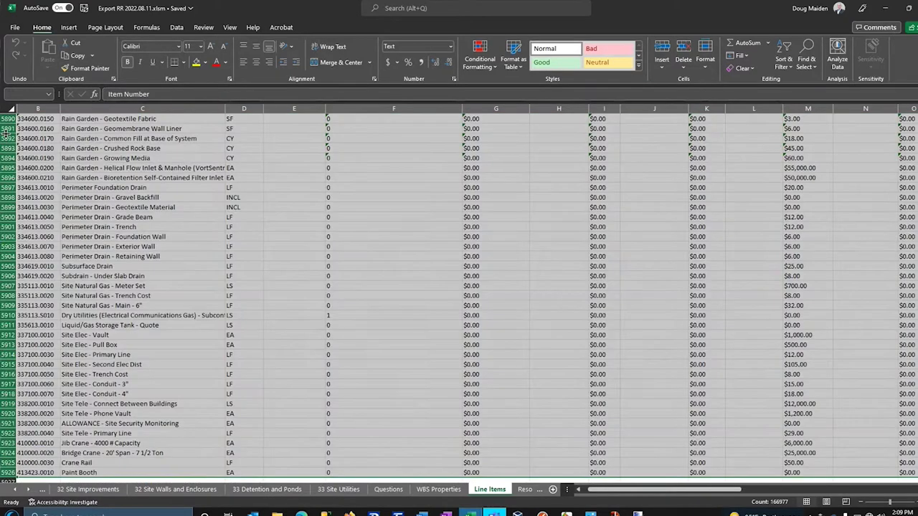
pyautogui.hotkey('ctrl', 'c')
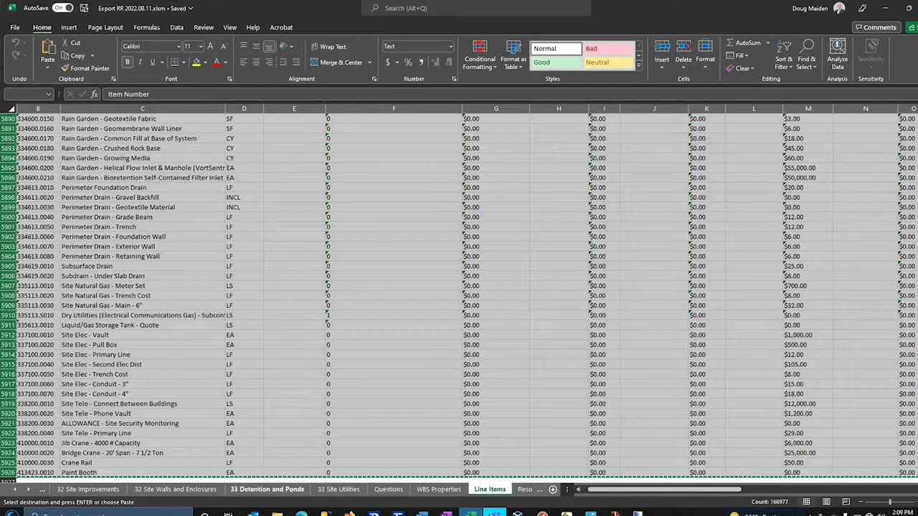
pyautogui.hotkey('alt', 'Tab')
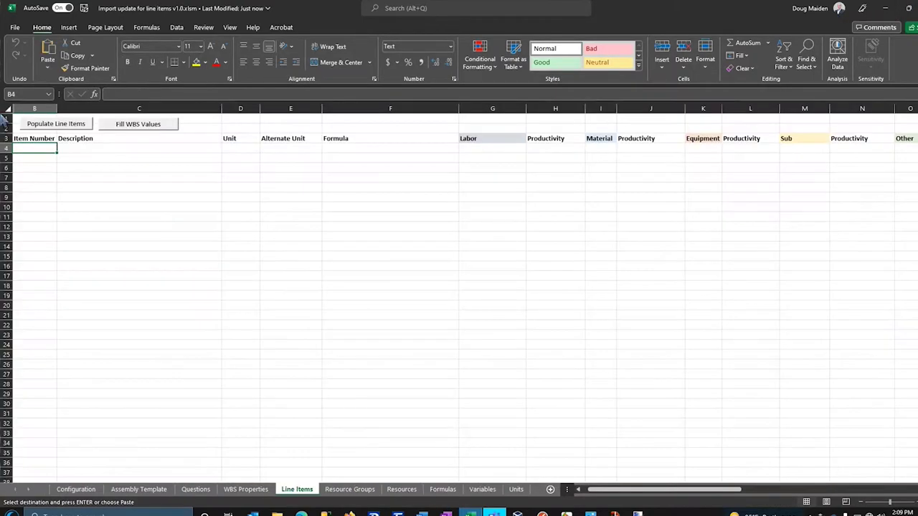
# - Paste the copied line items into the import Line Items sheet starting at row 3
pyautogui.click(37, 138)
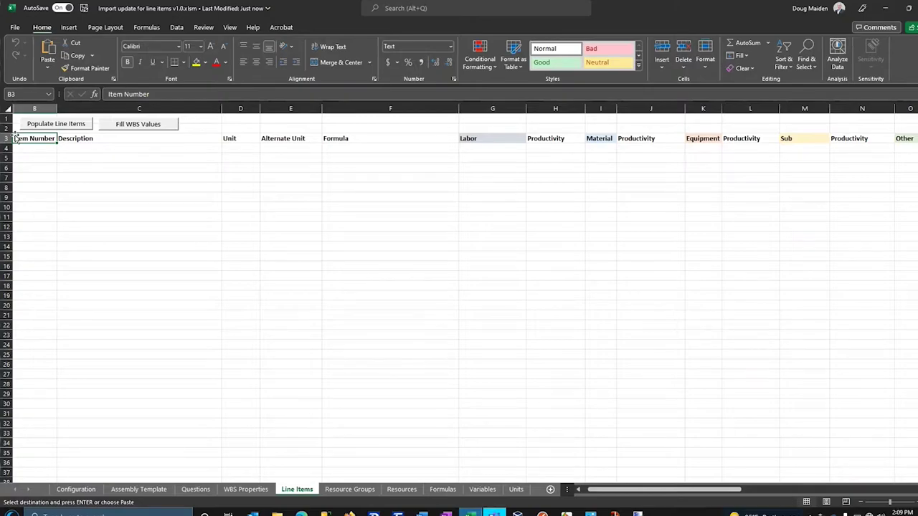
pyautogui.click(6, 138)
pyautogui.hotkey('ctrl', 'shift', 'Down')
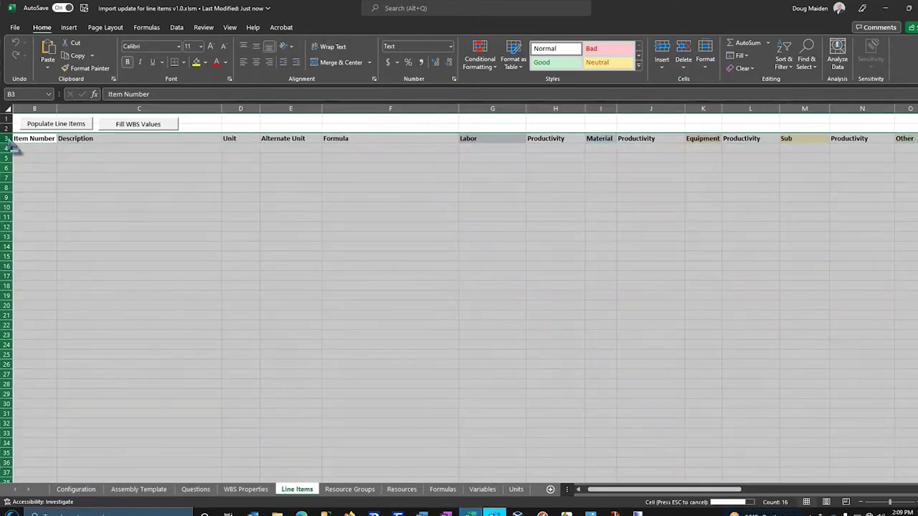
pyautogui.hotkey('ctrl', 'v')
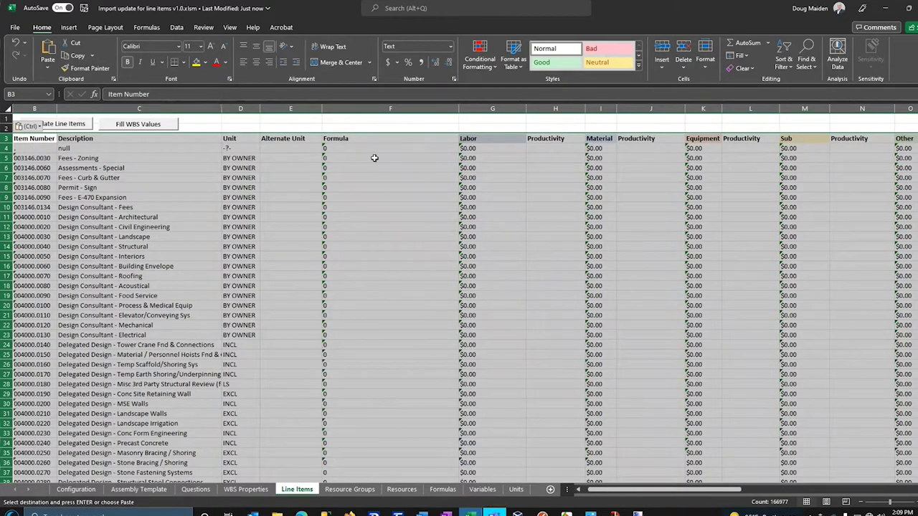
# - Fill Labor cells G4 through G10 with the values 1 to 7
pyautogui.click(478, 147)
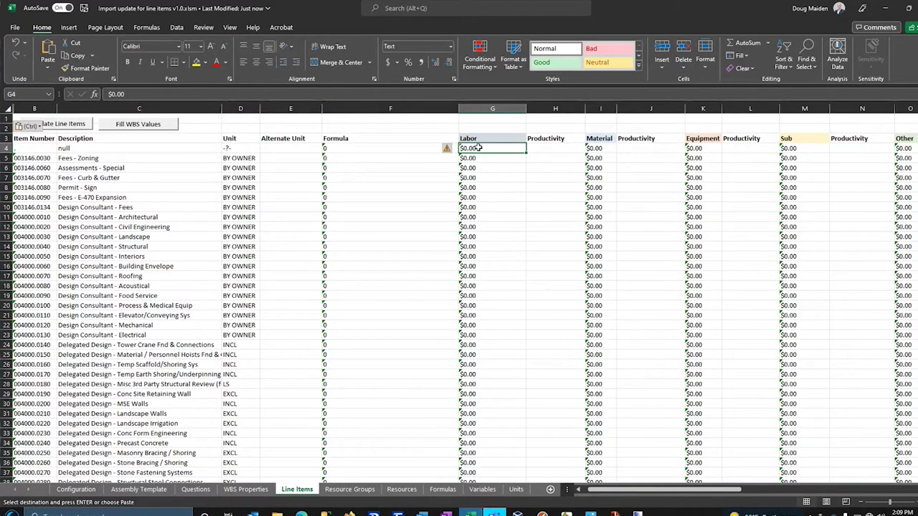
pyautogui.write('1')
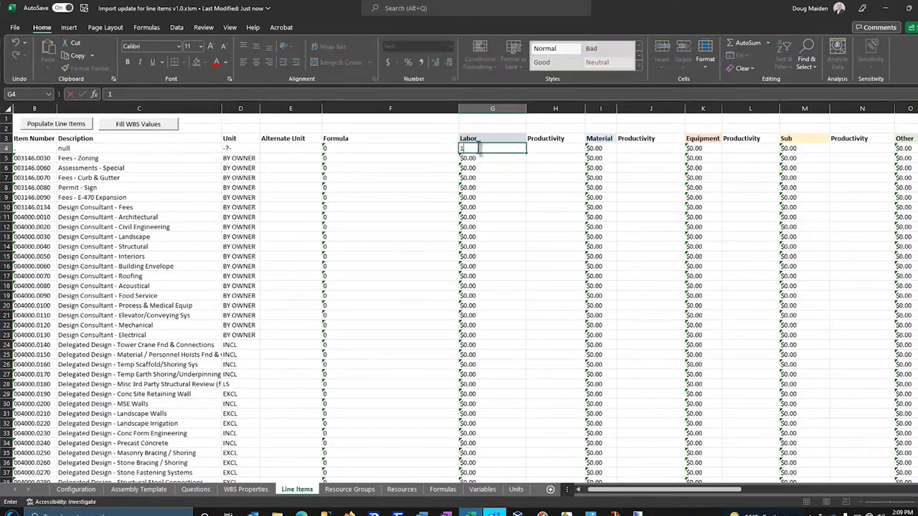
pyautogui.press('Return')
pyautogui.click(475, 148)
pyautogui.moveTo(526, 150); pyautogui.dragTo(527, 208)
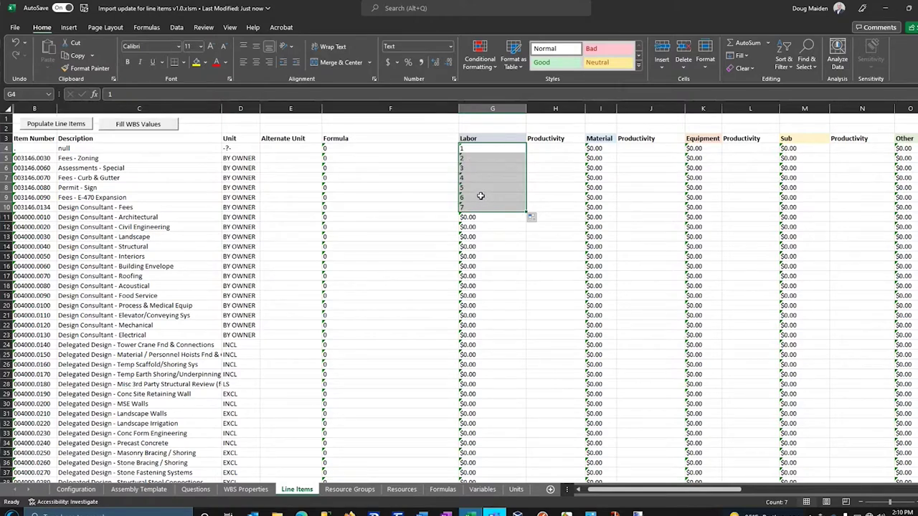
pyautogui.click(5, 217)
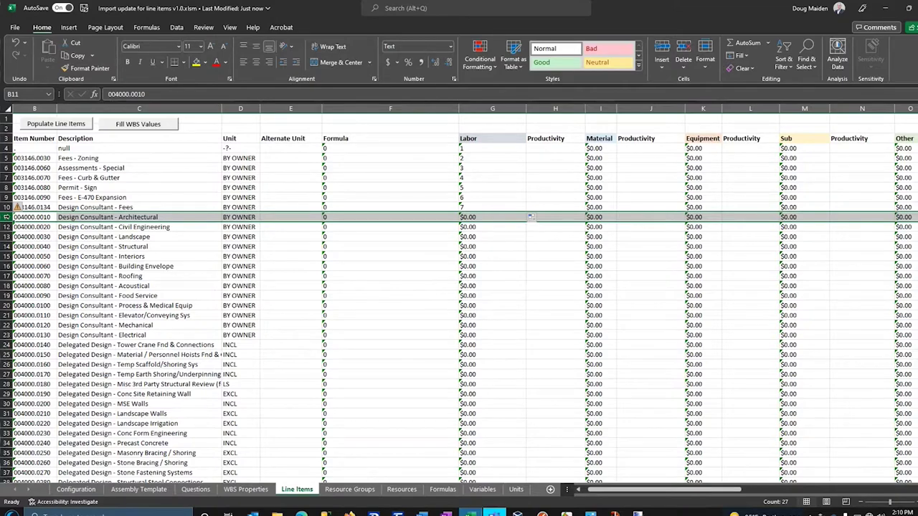
# - Delete every row from row 11 down, keeping only the seven line items
pyautogui.hotkey('ctrl', 'shift', 'Down')
pyautogui.rightClick(10, 223)
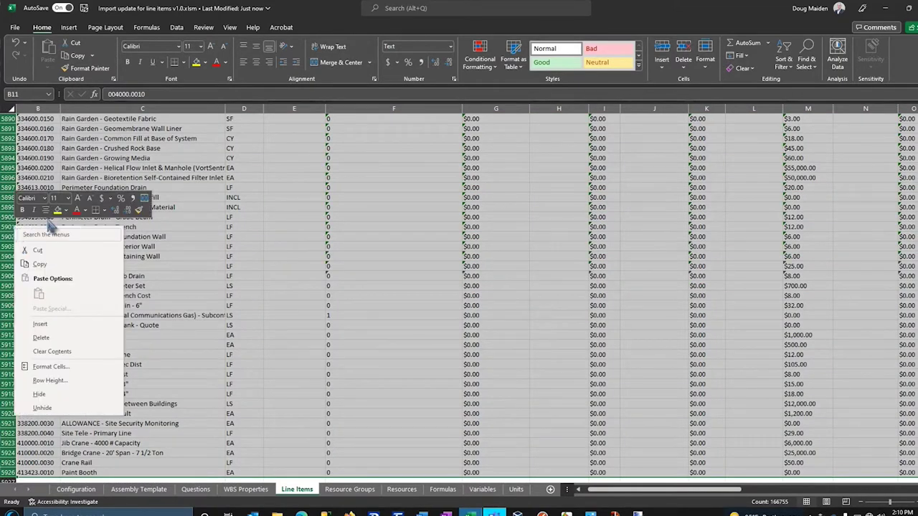
pyautogui.click(43, 338)
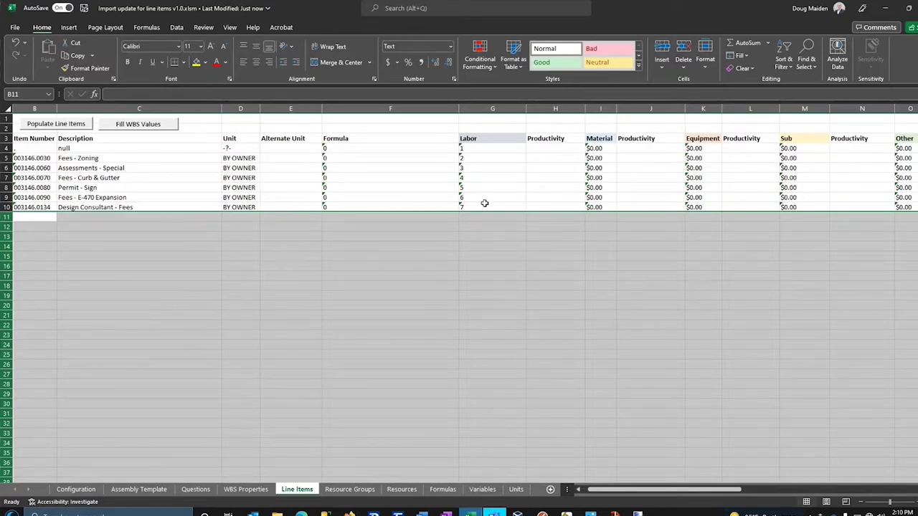
pyautogui.click(454, 286)
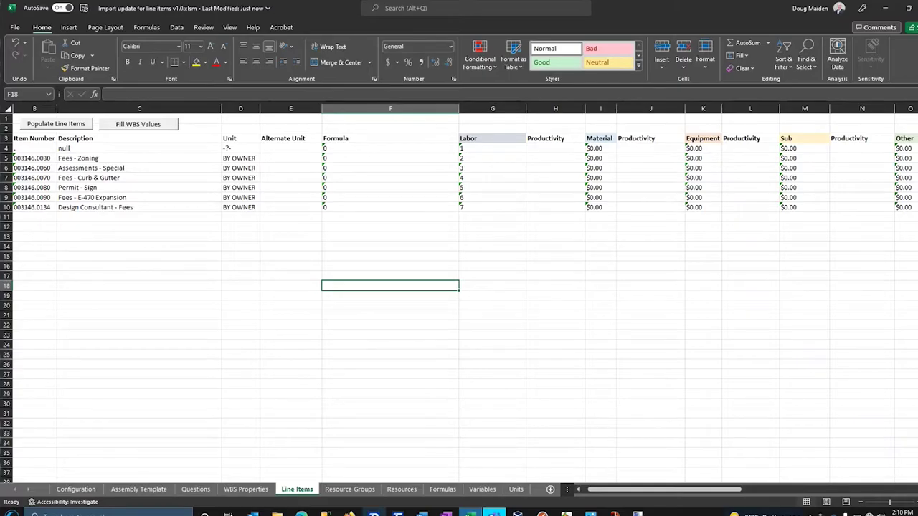
pyautogui.click(373, 514)
# - Import the 'Import update for line items v1.0' spreadsheet into Data Manager
pyautogui.click(16, 41)
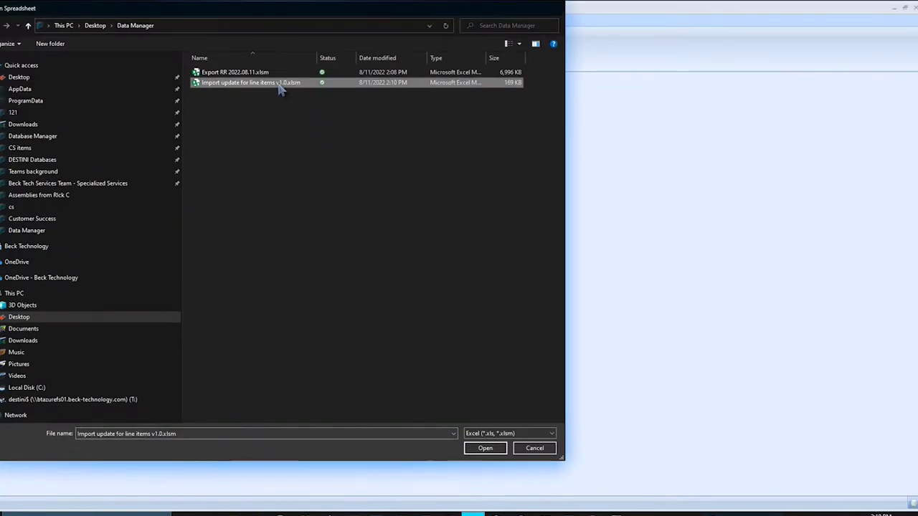
pyautogui.doubleClick(298, 82)
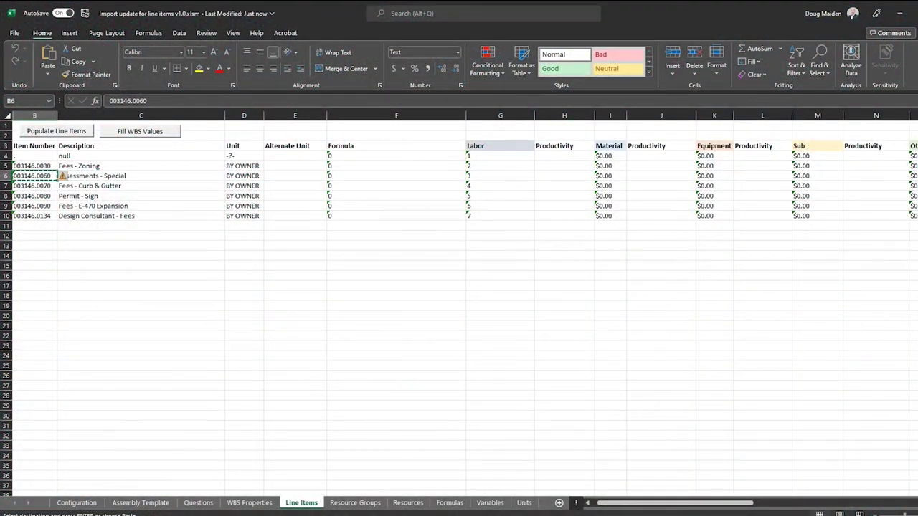
pyautogui.click(379, 511)
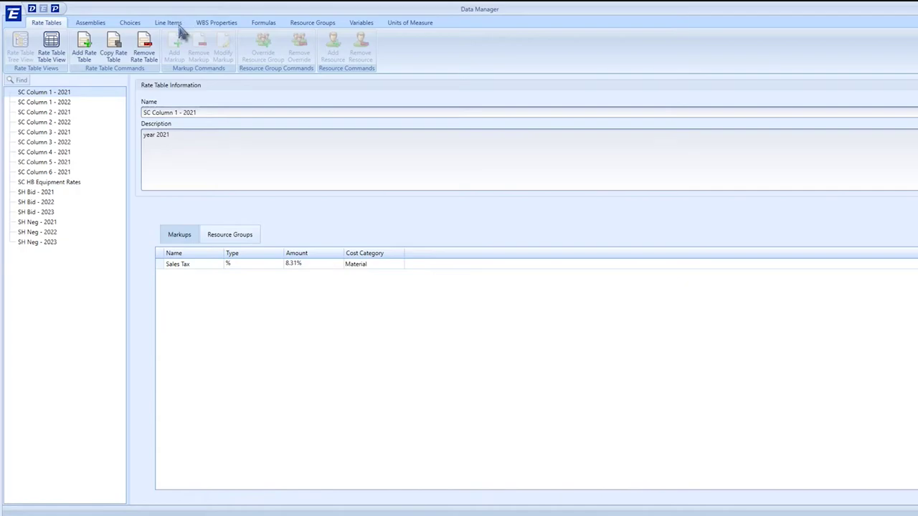
# - Show the Line Items list sorted by Item Number in ascending order
pyautogui.click(178, 26)
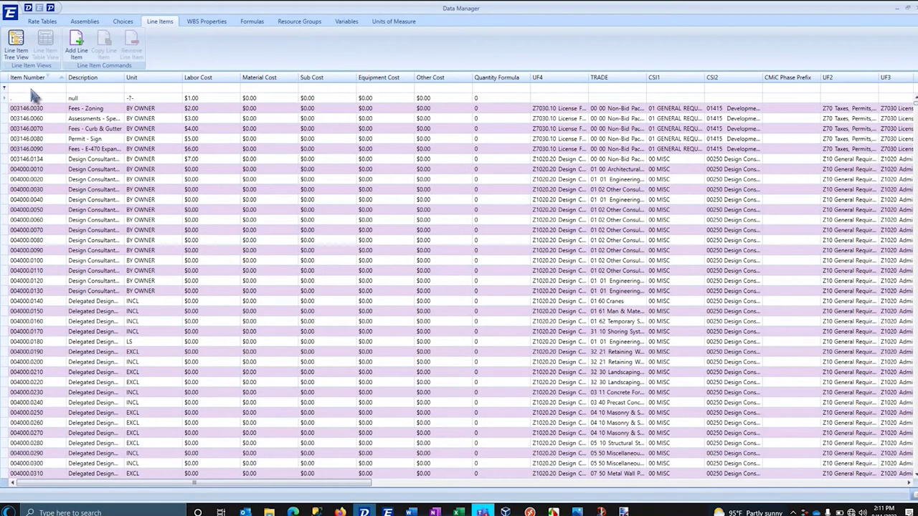
pyautogui.click(33, 79)
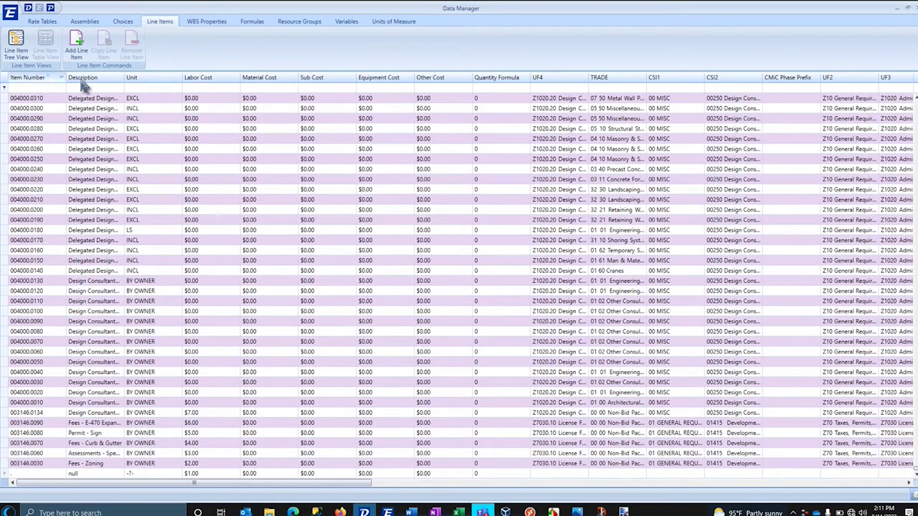
pyautogui.click(50, 77)
# - Check the Labor Cost cells of the first seven items show $1.00 through $7.00
pyautogui.click(209, 98)
pyautogui.click(207, 108)
pyautogui.press('Down')
pyautogui.press('Down')
pyautogui.press('Down')
pyautogui.press('Down')
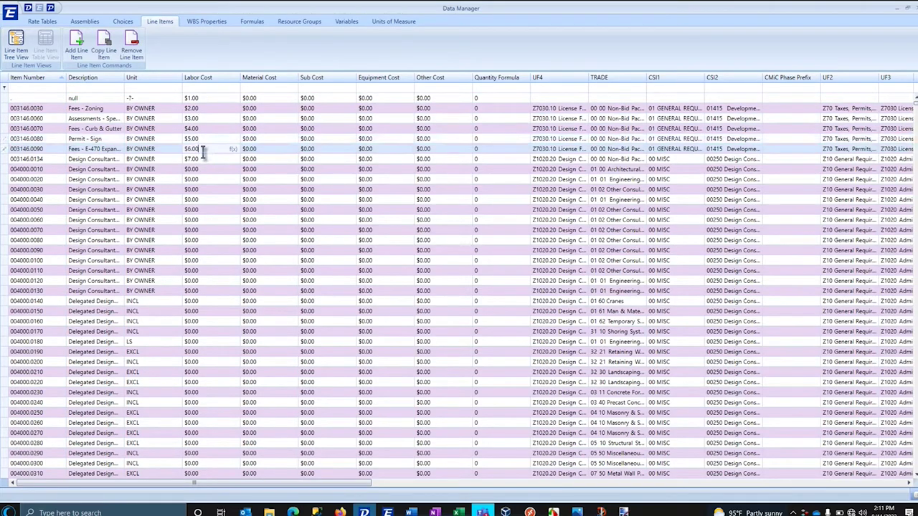
pyautogui.click(204, 159)
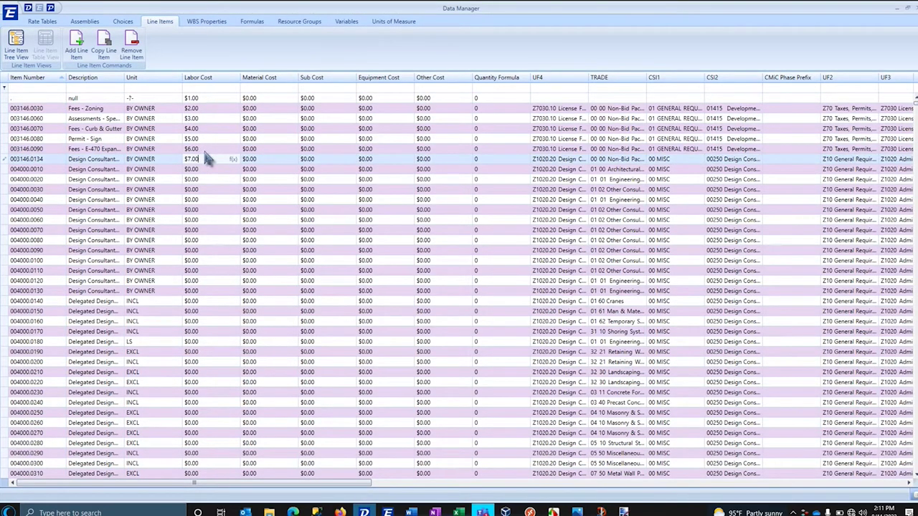